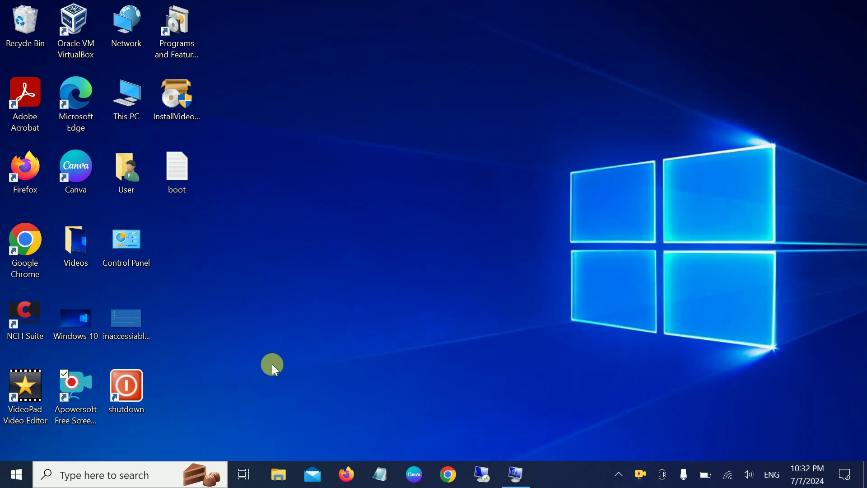
Step: Find Control Panel through Windows search and open it
{"action": "left_click", "coordinate": [112, 478]}
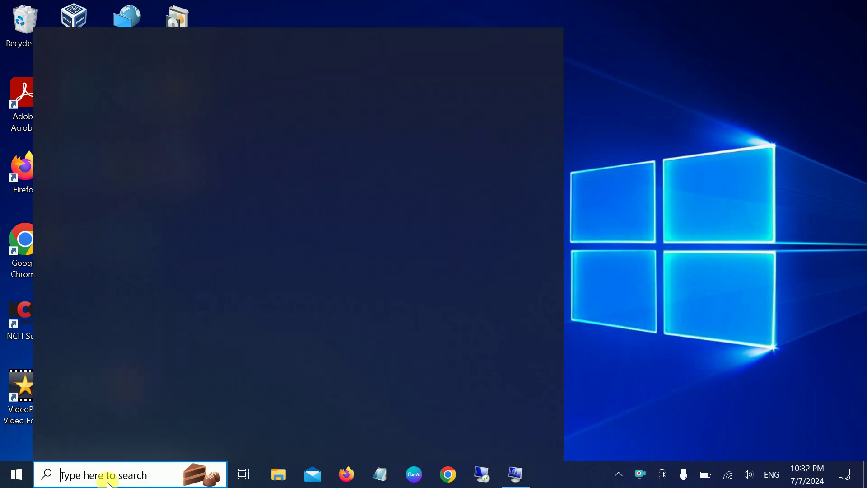
{"action": "type", "text": "con"}
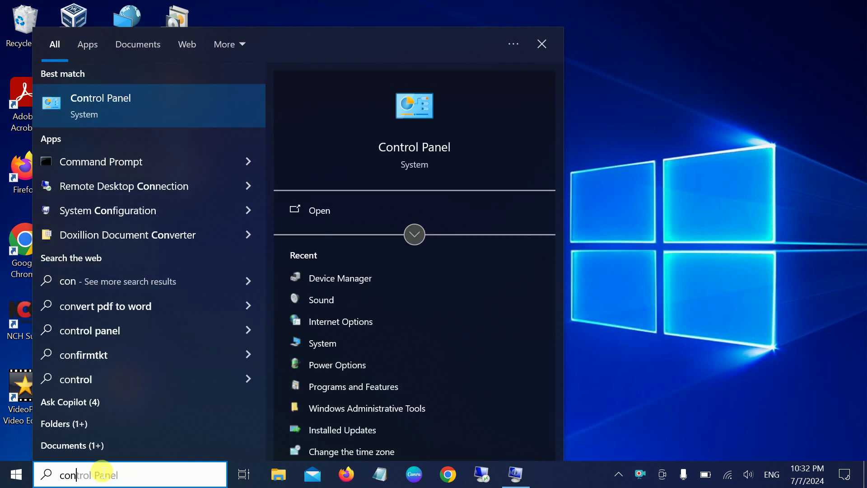
{"action": "left_click", "coordinate": [137, 110]}
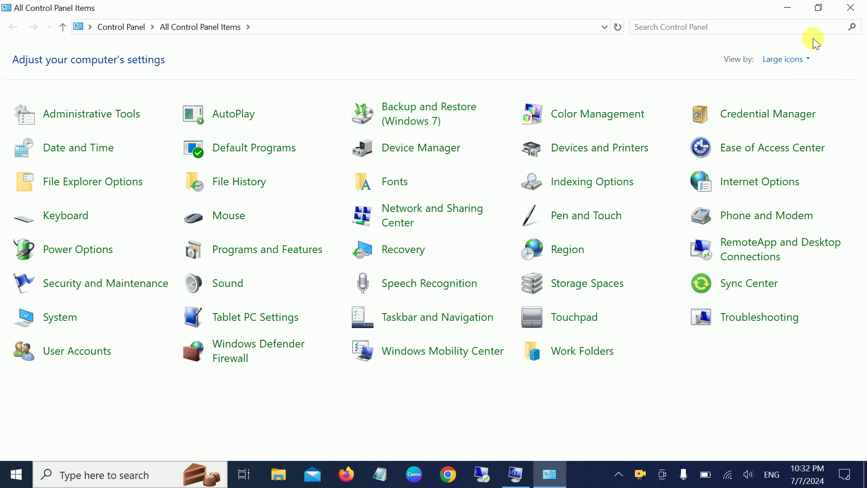
Step: Switch the Control Panel view to Category, then to Large icons
{"action": "left_click", "coordinate": [784, 59]}
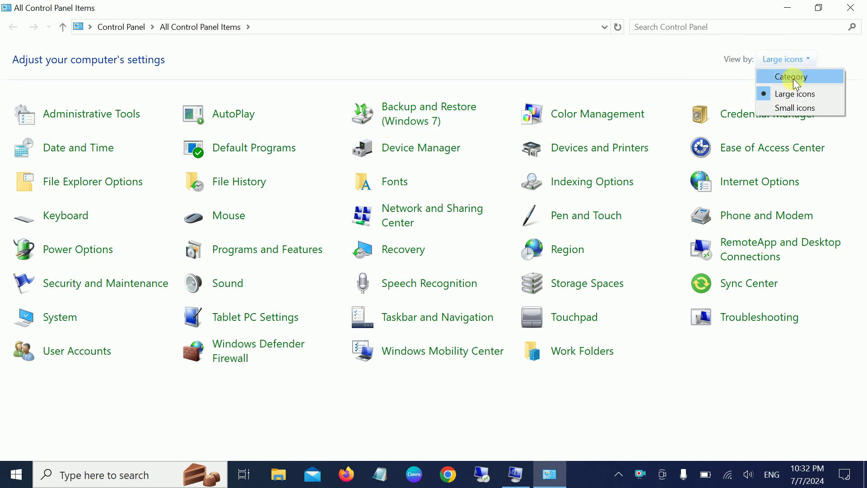
{"action": "left_click", "coordinate": [783, 77]}
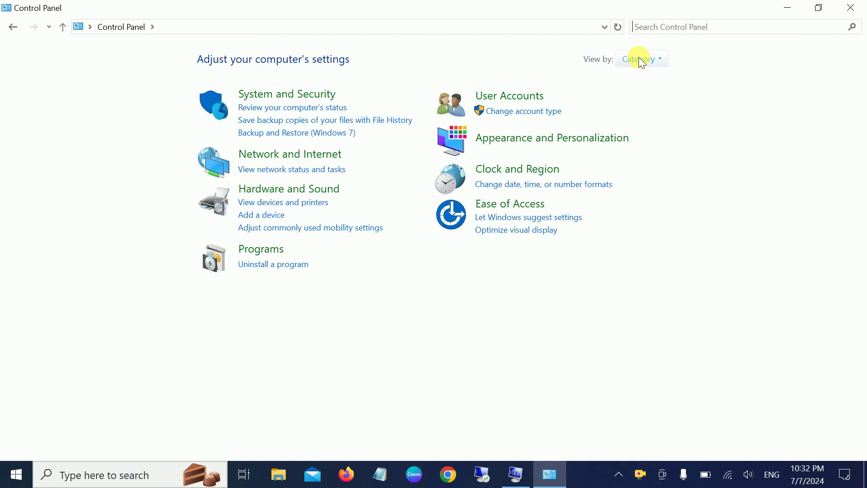
{"action": "left_click", "coordinate": [641, 60]}
{"action": "left_click", "coordinate": [654, 91]}
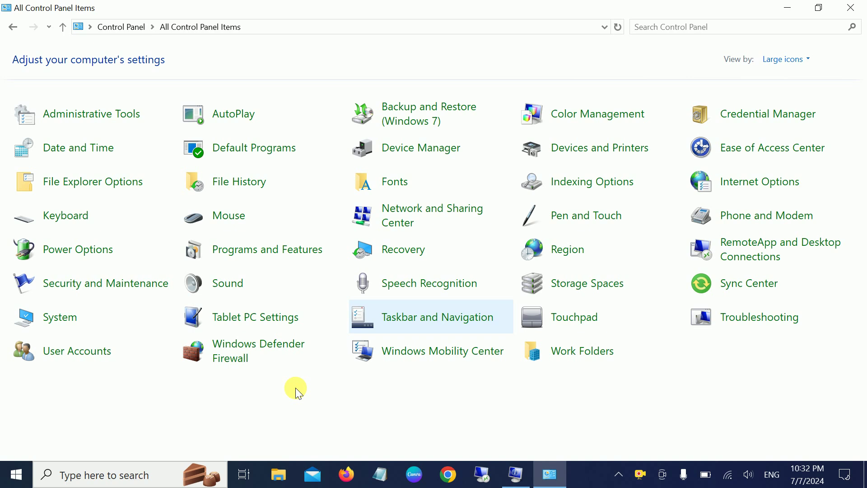
Step: Open Sound, drag its dialog toward the screen centre, and show the Recording devices
{"action": "left_click", "coordinate": [231, 294]}
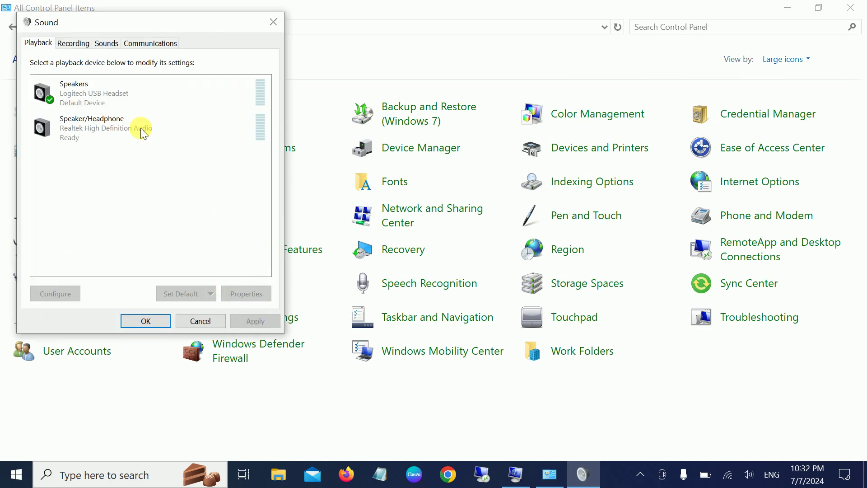
{"action": "left_click_drag", "start_coordinate": [189, 23], "coordinate": [221, 36]}
{"action": "left_click_drag", "start_coordinate": [270, 58], "coordinate": [408, 79]}
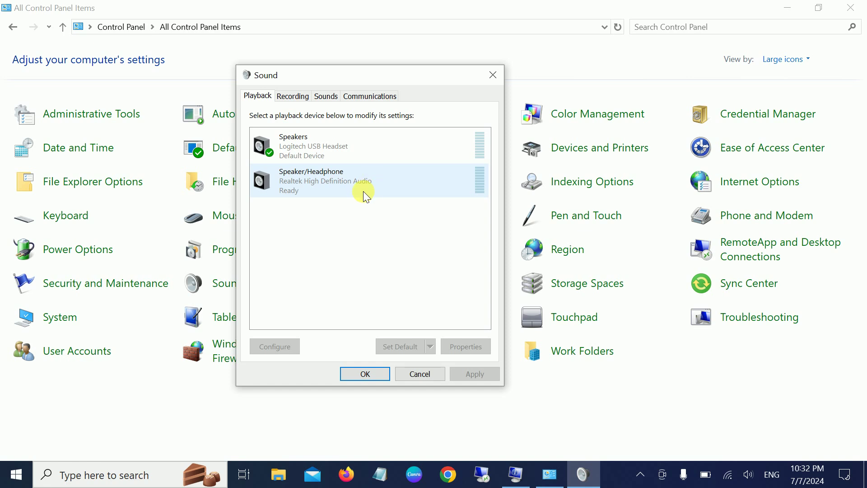
{"action": "left_click", "coordinate": [294, 104]}
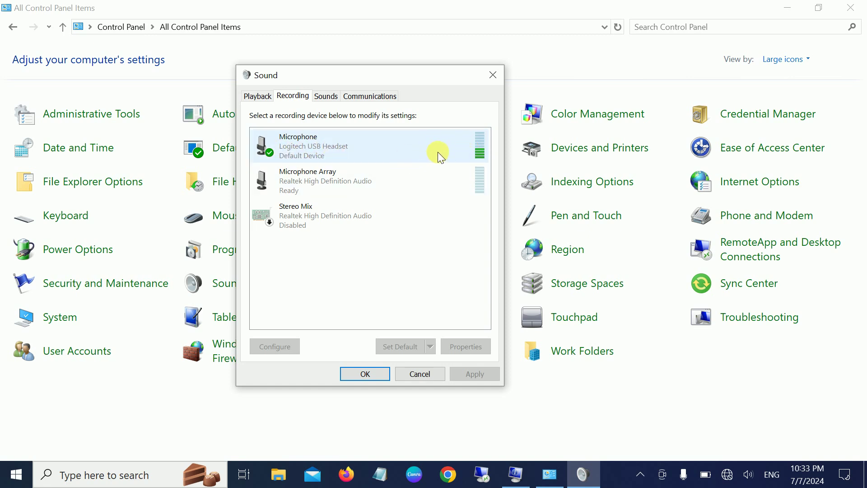
Step: Review Microphone Array properties (level 97, +10.0 dB boost, 48000 Hz) and close with OK
{"action": "left_click", "coordinate": [328, 183]}
{"action": "left_click", "coordinate": [467, 346]}
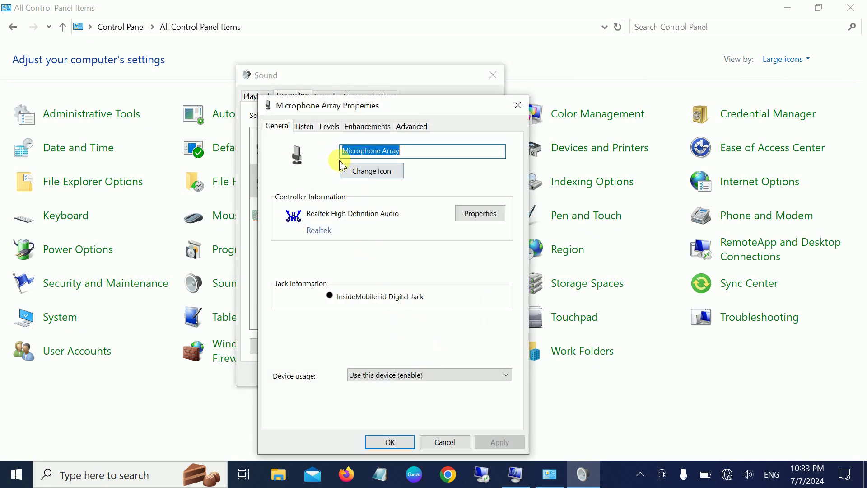
{"action": "left_click", "coordinate": [330, 131]}
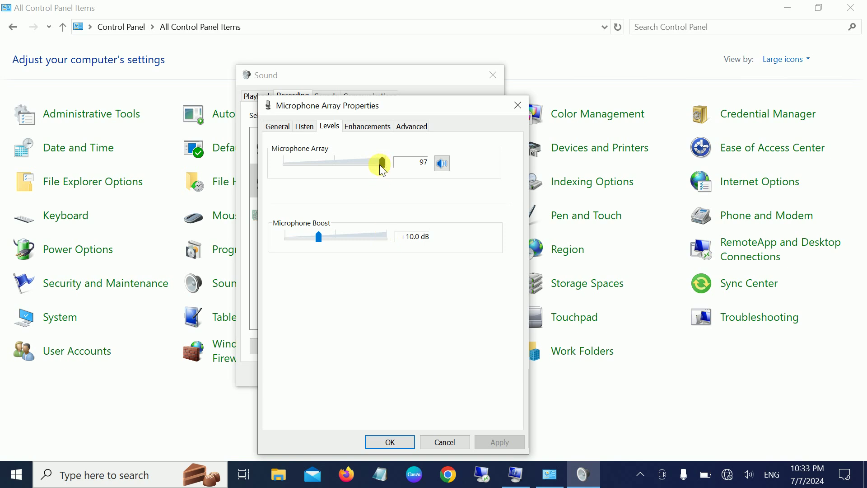
{"action": "left_click", "coordinate": [366, 127]}
{"action": "left_click", "coordinate": [413, 127]}
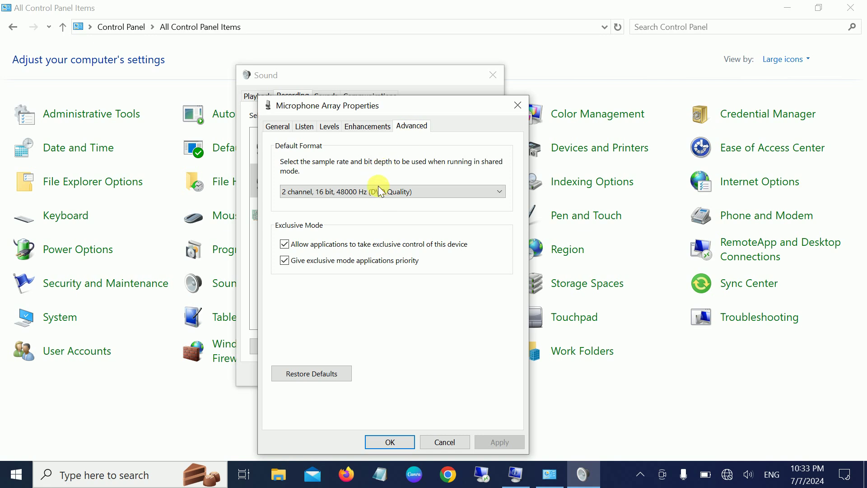
{"action": "left_click", "coordinate": [397, 442]}
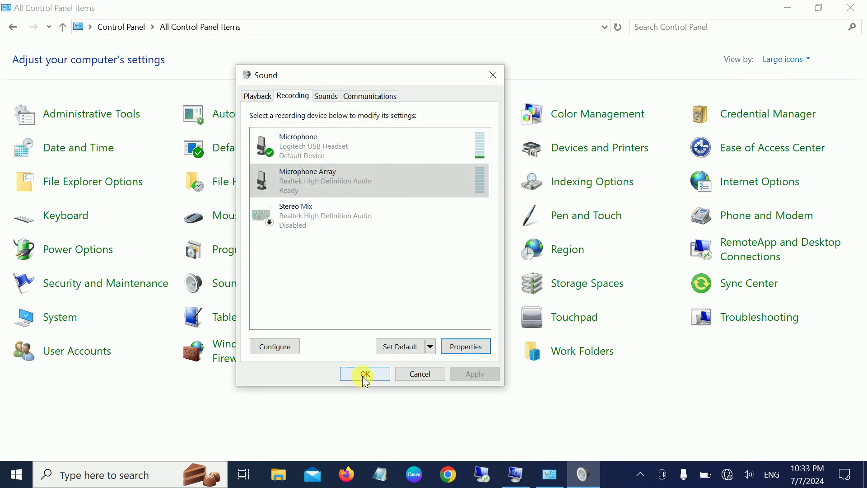
Step: Close the Sound dialog and list the Hardware and Sound troubleshooters
{"action": "left_click", "coordinate": [365, 376]}
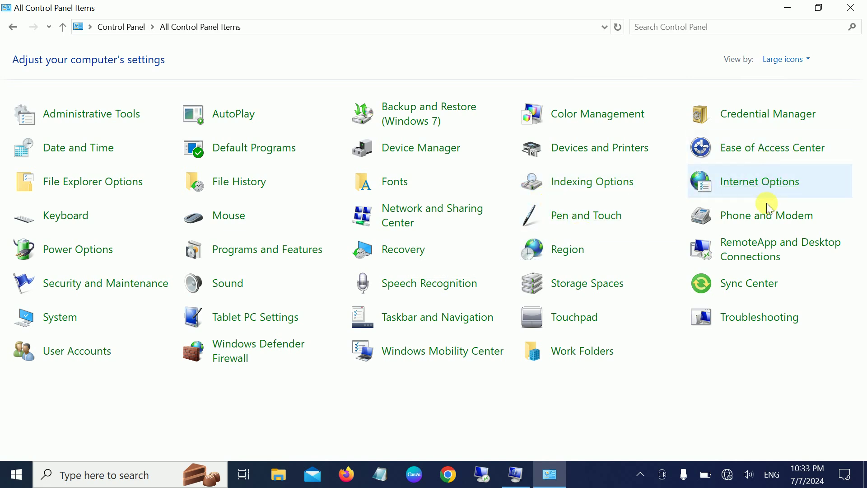
{"action": "left_click", "coordinate": [748, 322]}
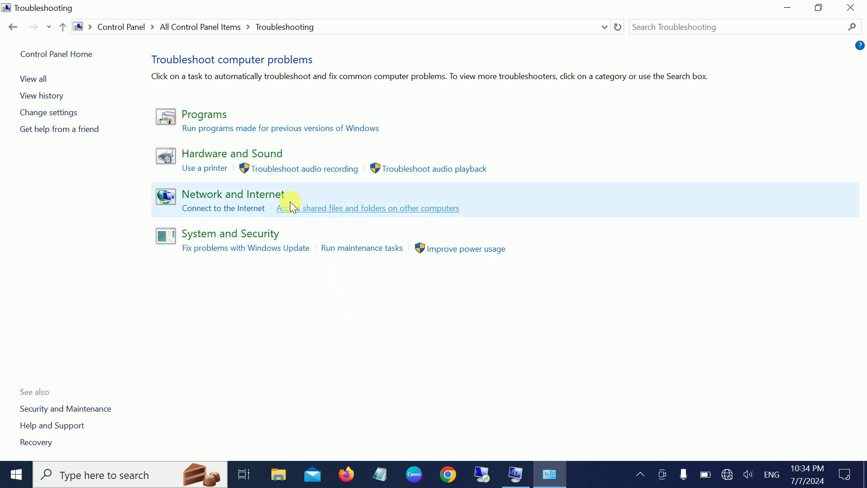
{"action": "left_click", "coordinate": [233, 155]}
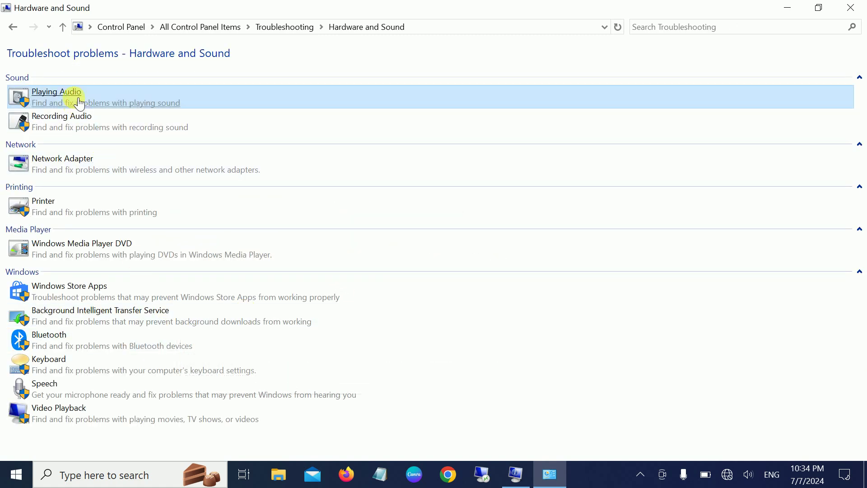
Step: Run the Playing Audio troubleshooter, then close the troubleshooting window
{"action": "left_click", "coordinate": [97, 111]}
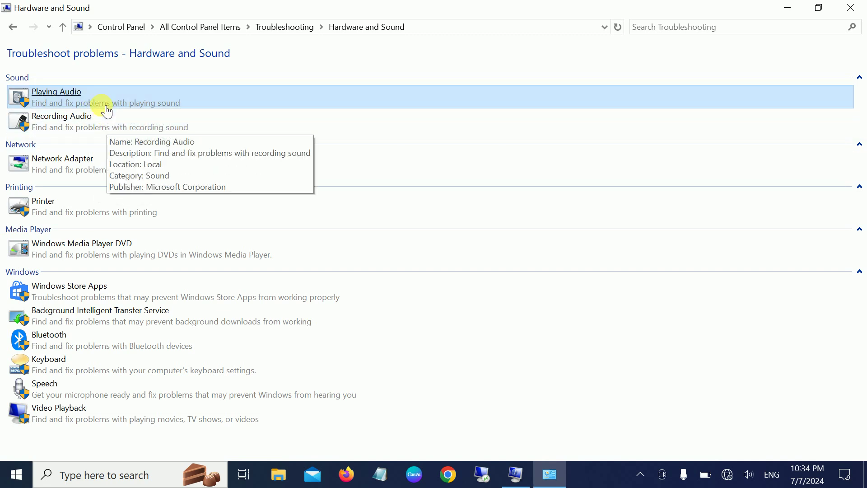
{"action": "left_click", "coordinate": [122, 104]}
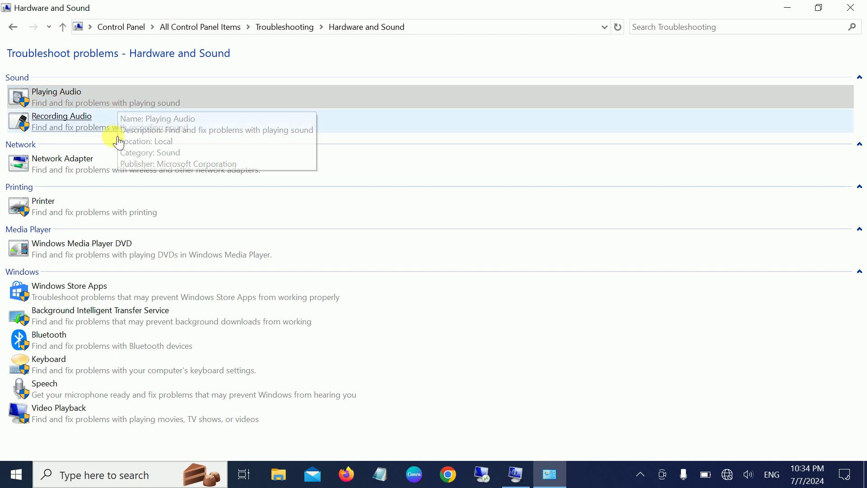
{"action": "left_click", "coordinate": [861, 11]}
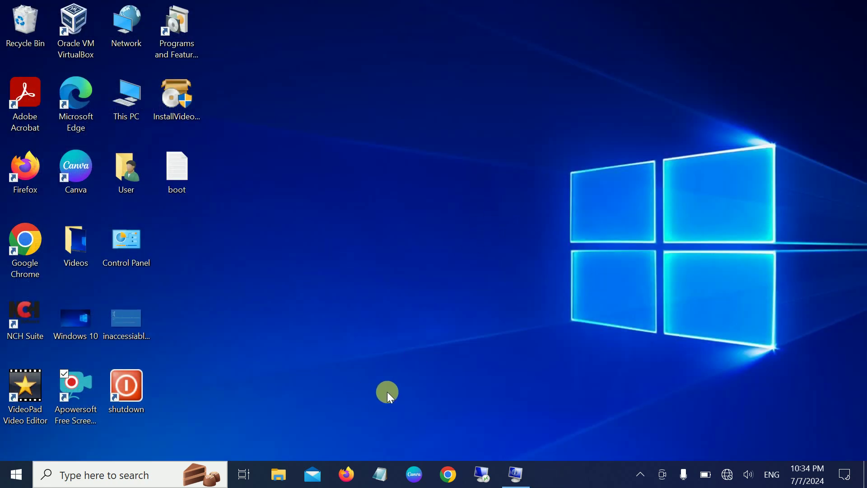
Step: Launch Chrome, open Device Manager, and inspect the Realtek Speaker/Headphone device's actions under Audio inputs and outputs
{"action": "left_click", "coordinate": [448, 473]}
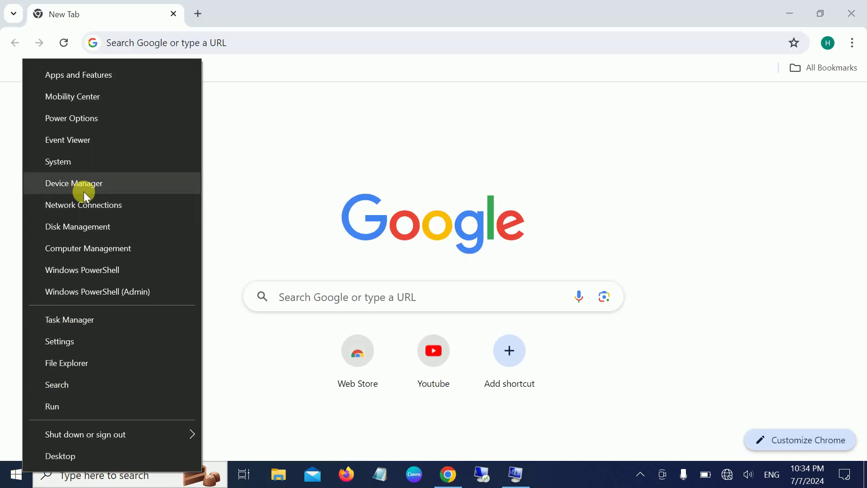
{"action": "left_click", "coordinate": [83, 184]}
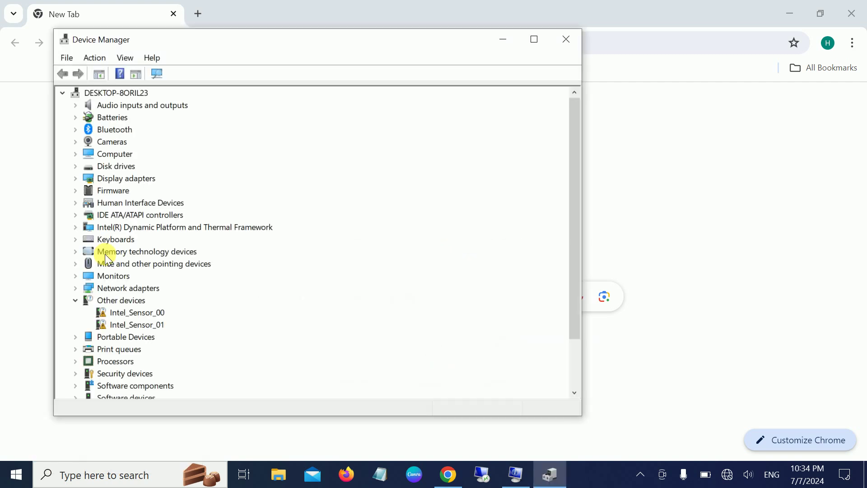
{"action": "left_click", "coordinate": [75, 106]}
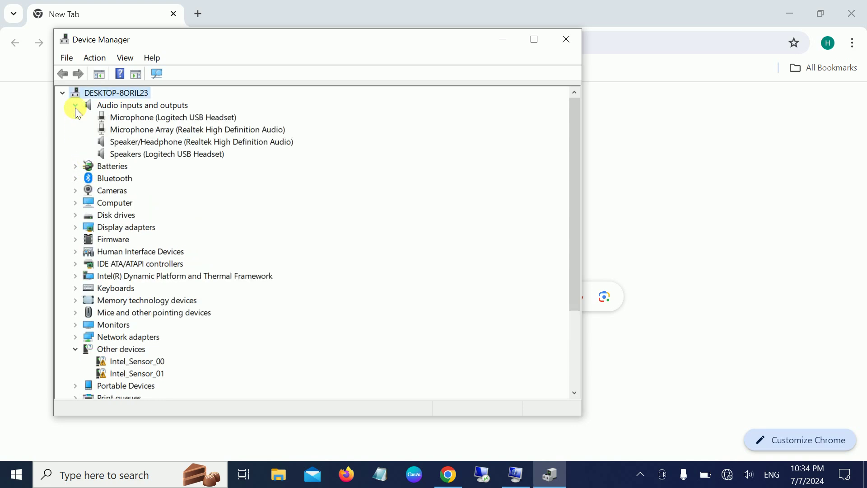
{"action": "left_click", "coordinate": [173, 144]}
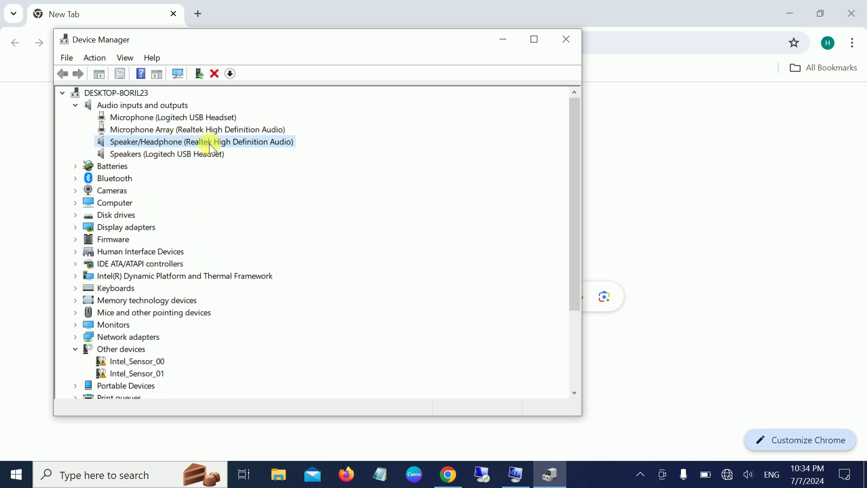
{"action": "right_click", "coordinate": [224, 148]}
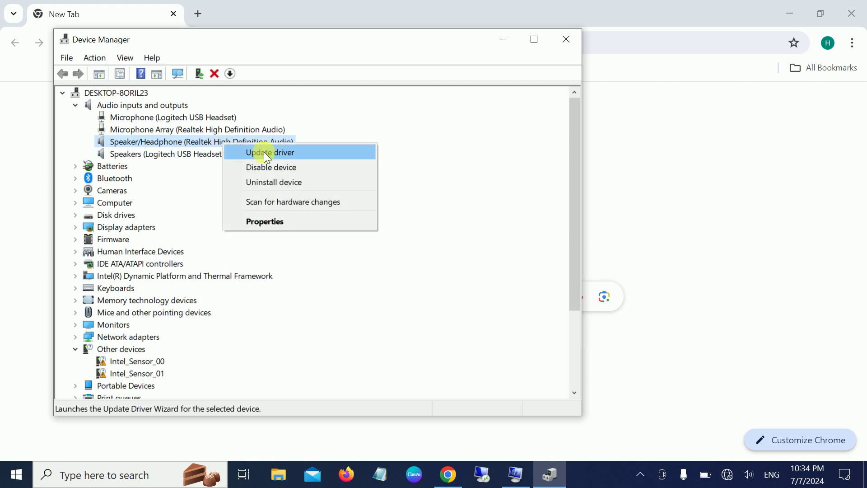
{"action": "left_click", "coordinate": [481, 130]}
Step: Expand Sound, video and game controllers and inspect Realtek High Definition Audio's actions
{"action": "scroll", "coordinate": [284, 334], "scroll_direction": "down", "scroll_amount": 3}
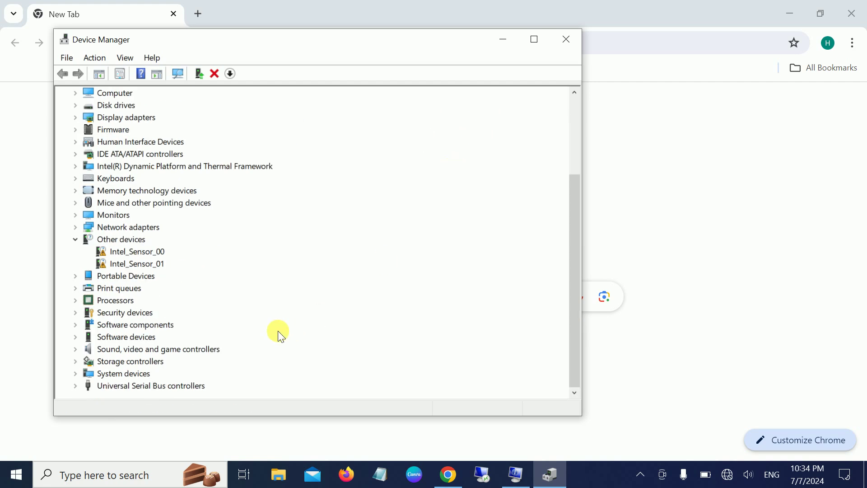
{"action": "left_click", "coordinate": [78, 350]}
{"action": "scroll", "coordinate": [154, 351], "scroll_direction": "down", "scroll_amount": 1}
{"action": "right_click", "coordinate": [165, 351]}
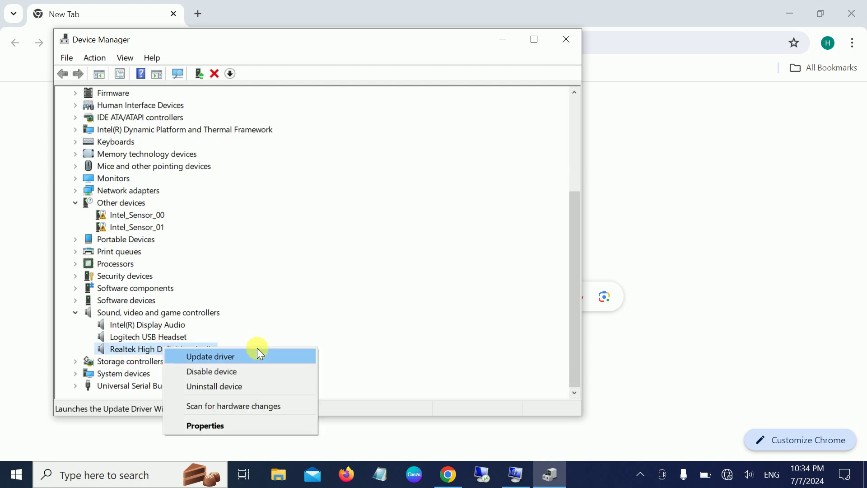
{"action": "left_click", "coordinate": [251, 272]}
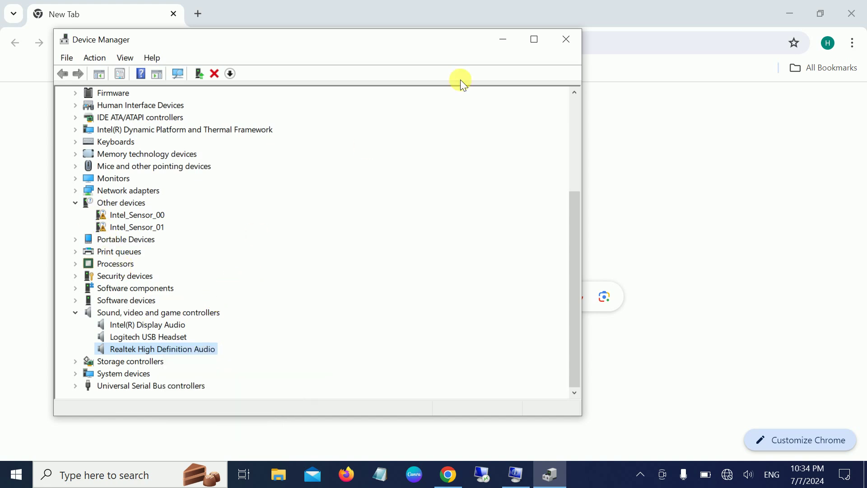
Step: Close Device Manager, rerun the 'hp driver download' search in Chrome, and check network status
{"action": "left_click", "coordinate": [563, 42]}
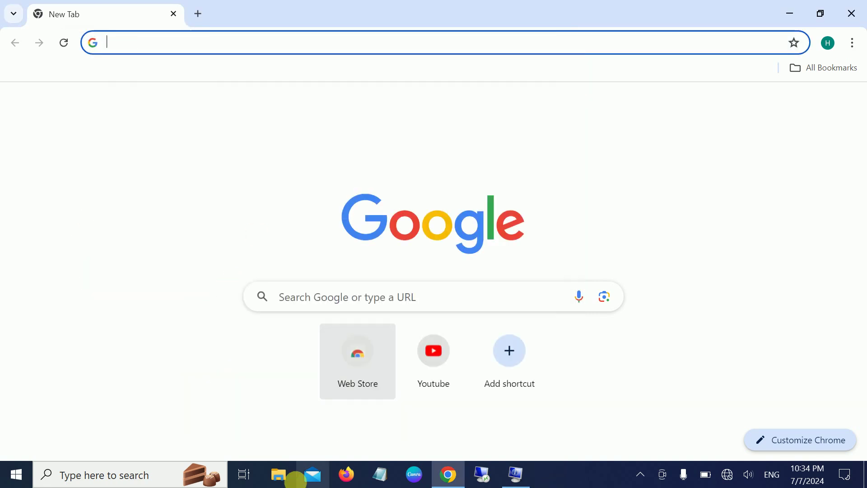
{"action": "left_click", "coordinate": [187, 52]}
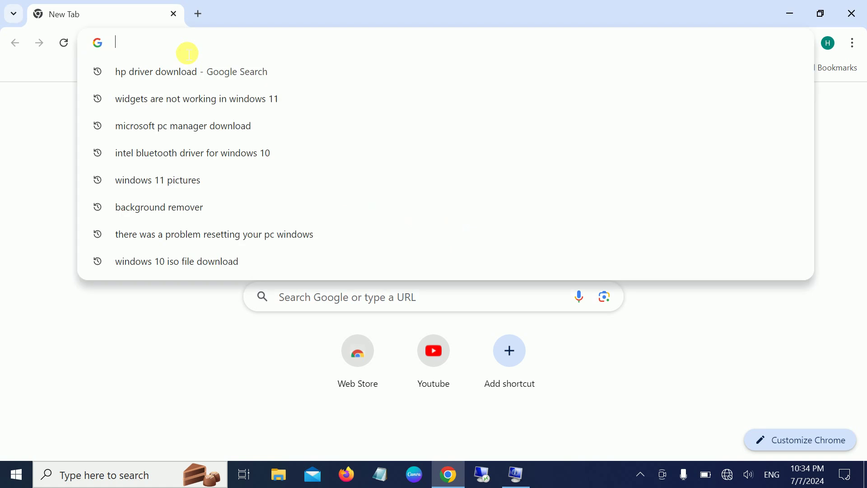
{"action": "left_click", "coordinate": [180, 71]}
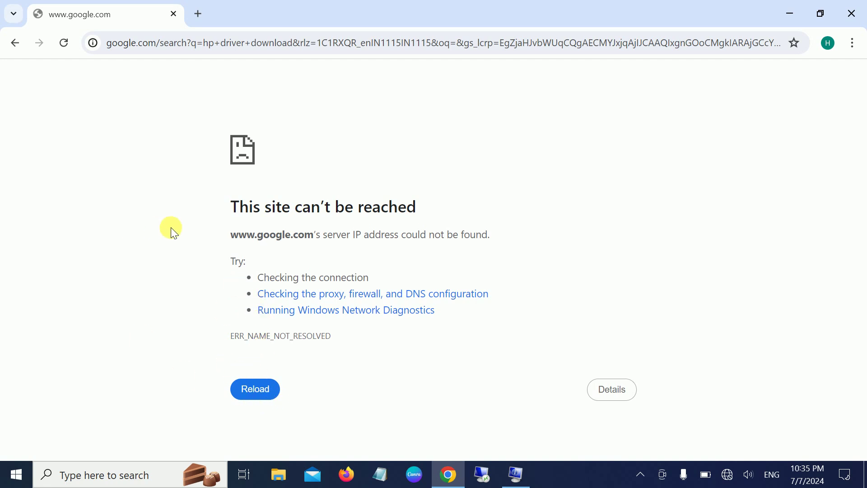
{"action": "left_click", "coordinate": [724, 475]}
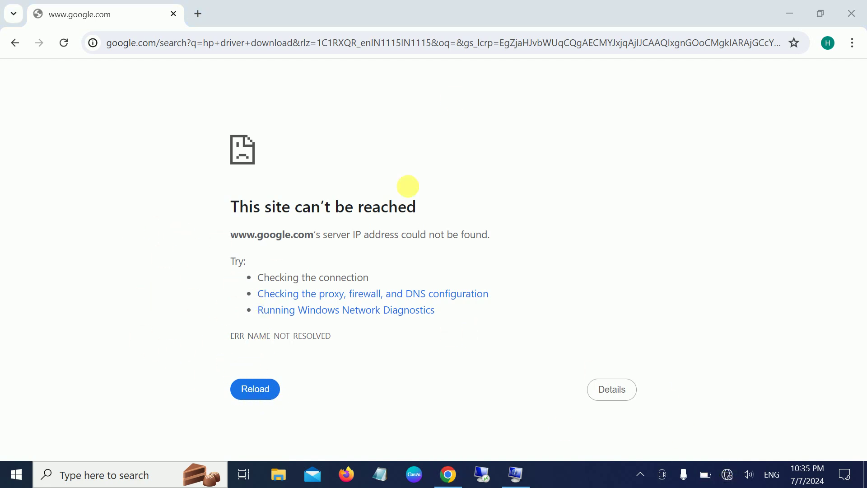
{"action": "left_click", "coordinate": [519, 100]}
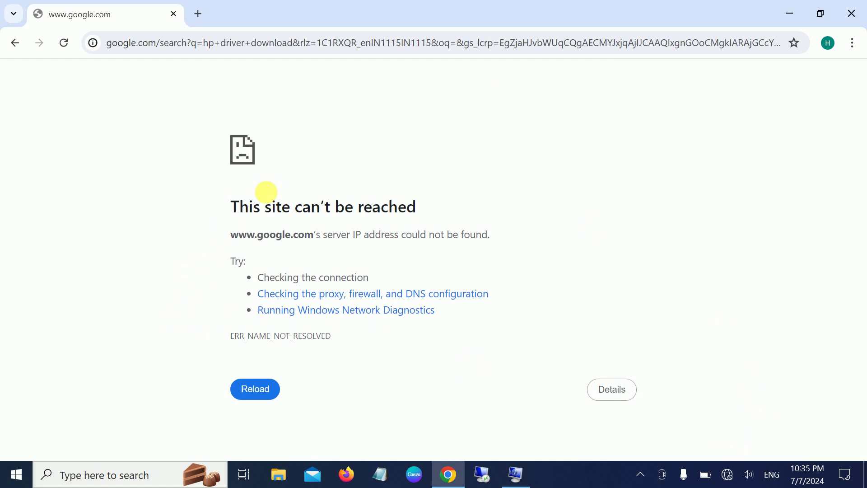
{"action": "left_click", "coordinate": [851, 10]}
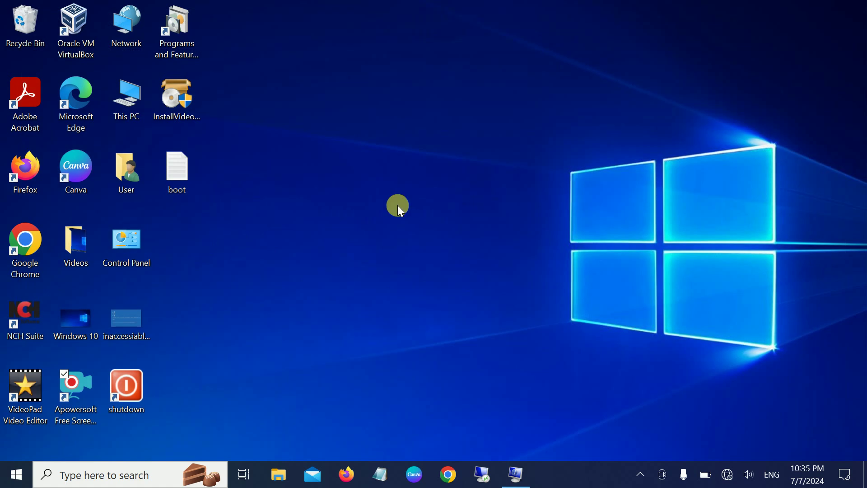
{"action": "right_click", "coordinate": [398, 205]}
{"action": "left_click", "coordinate": [307, 251]}
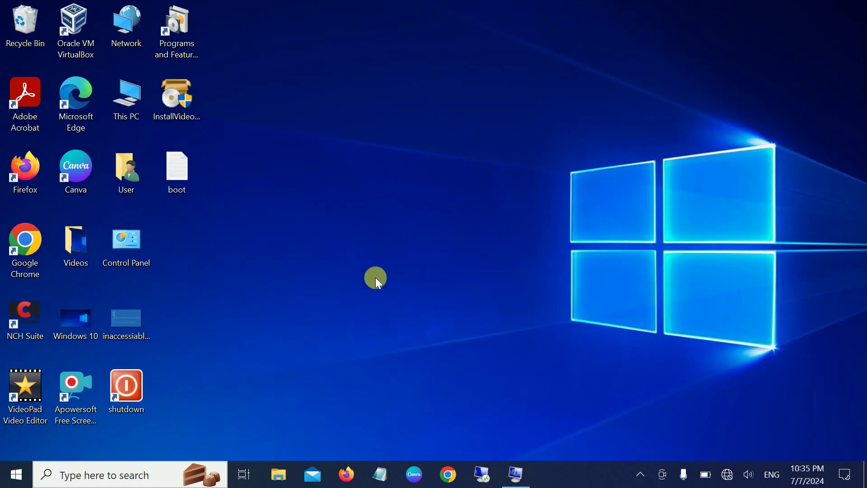